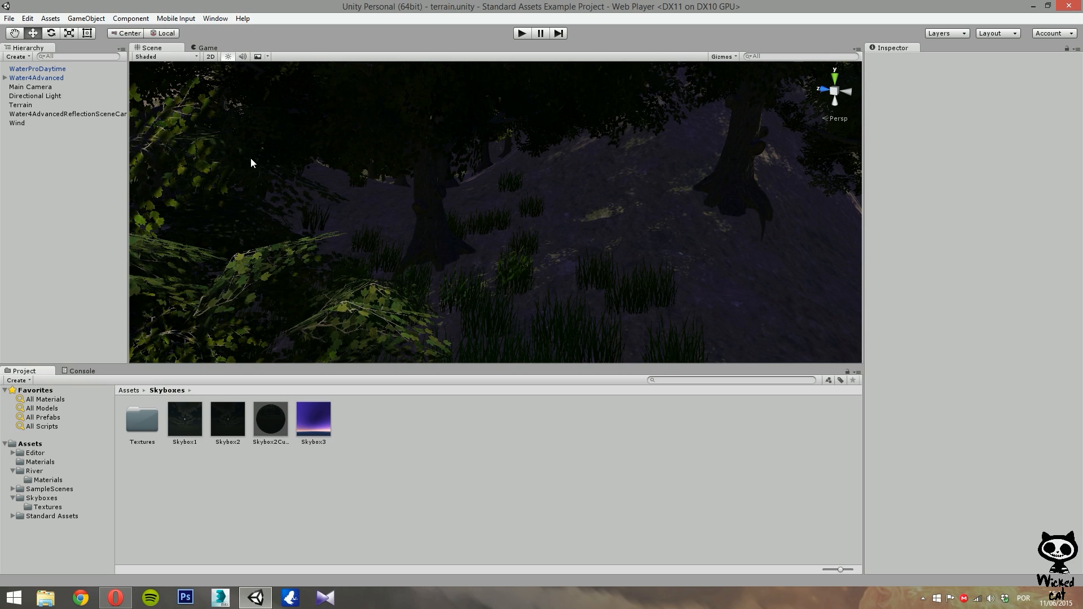
Add a 3D cube object to the scene.
{"action": "left_click", "coordinate": [18, 123]}
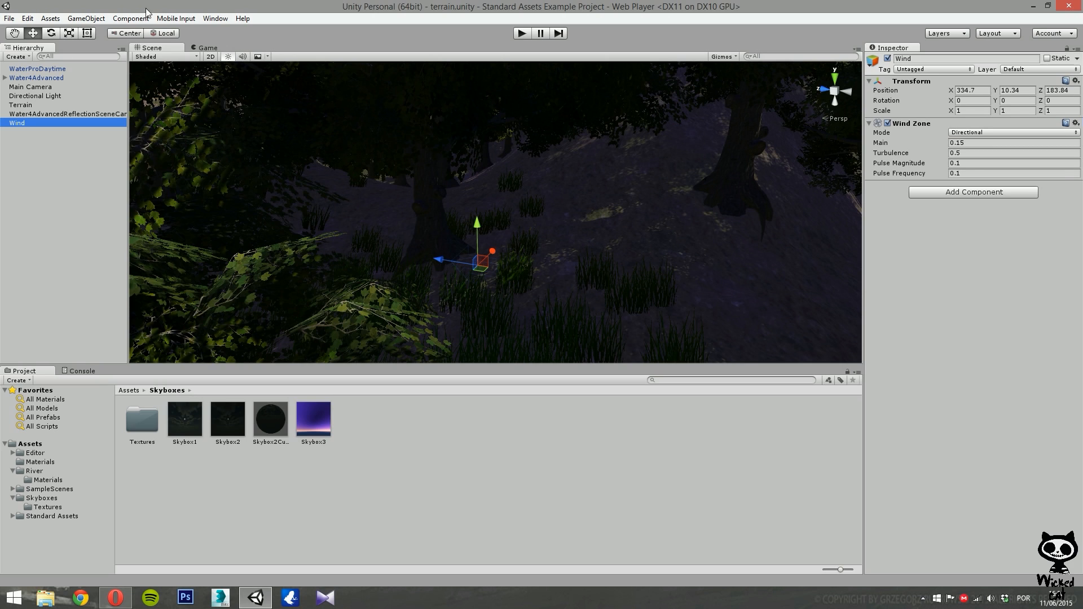
{"action": "left_click", "coordinate": [93, 19]}
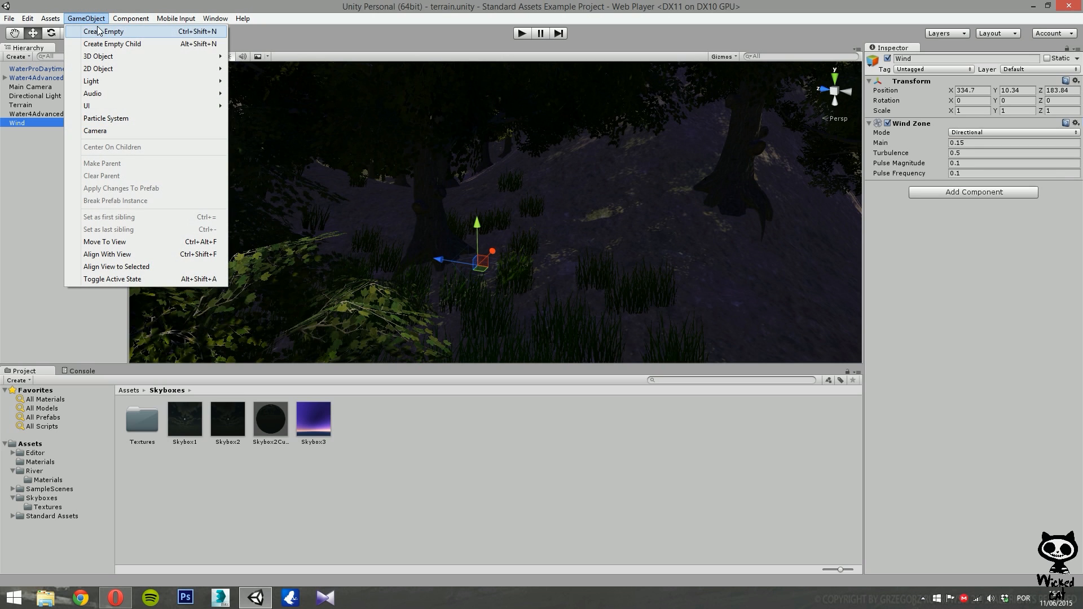
{"action": "mouse_move", "coordinate": [107, 57]}
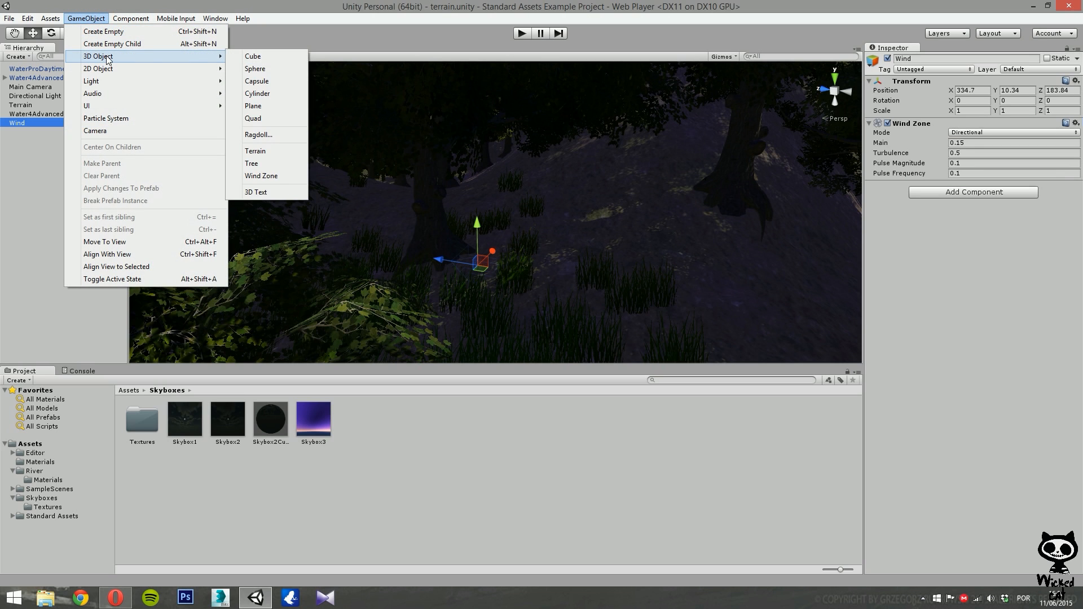
{"action": "left_click", "coordinate": [253, 56]}
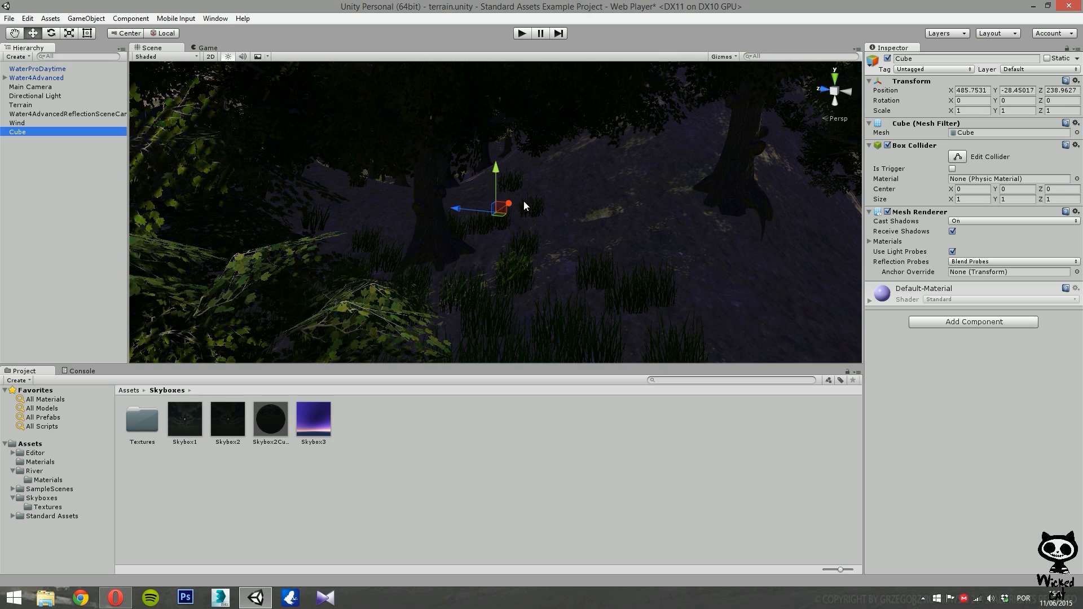
Move the cube beside the leafy tree above the grass, to about X 312, Y 22, Z 174.
{"action": "left_click_drag", "start_coordinate": [509, 204], "coordinate": [410, 258]}
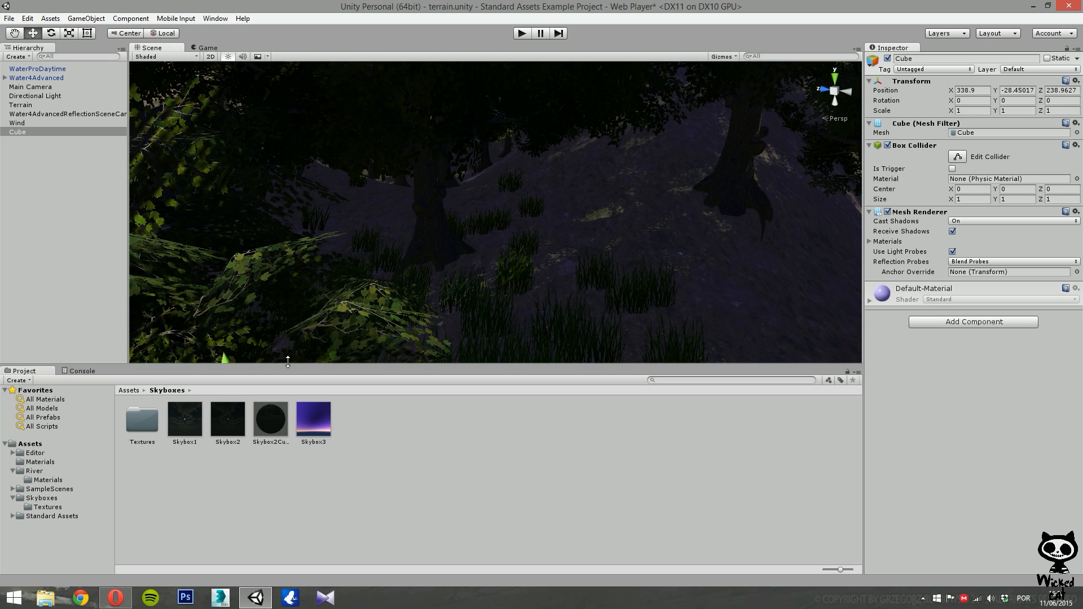
{"action": "right_click_drag", "start_coordinate": [316, 292], "coordinate": [306, 345]}
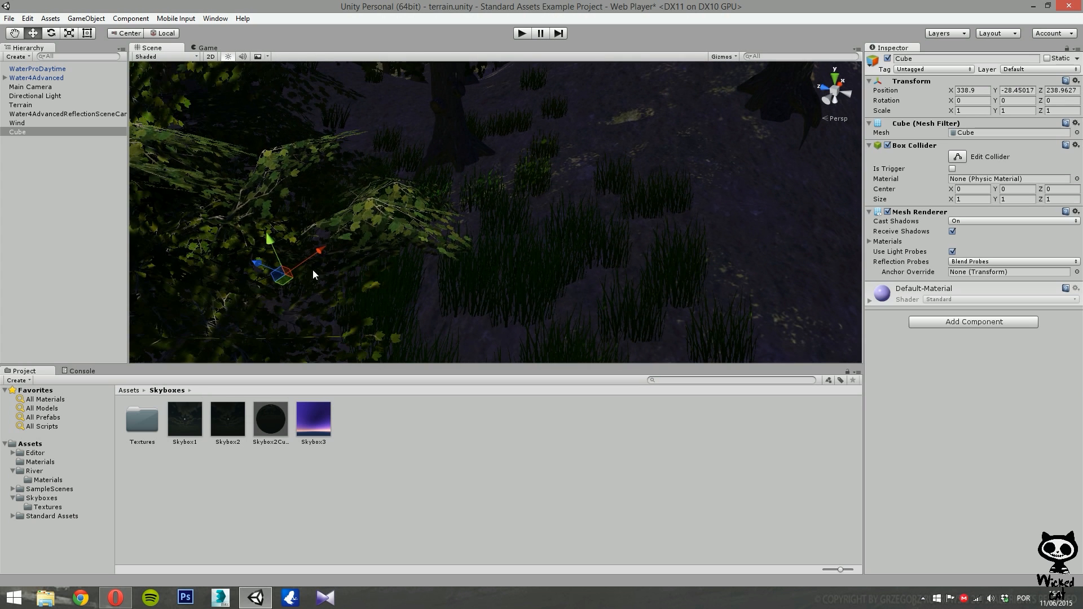
{"action": "left_click_drag", "start_coordinate": [378, 233], "coordinate": [515, 179]}
{"action": "left_click_drag", "start_coordinate": [398, 182], "coordinate": [528, 162]}
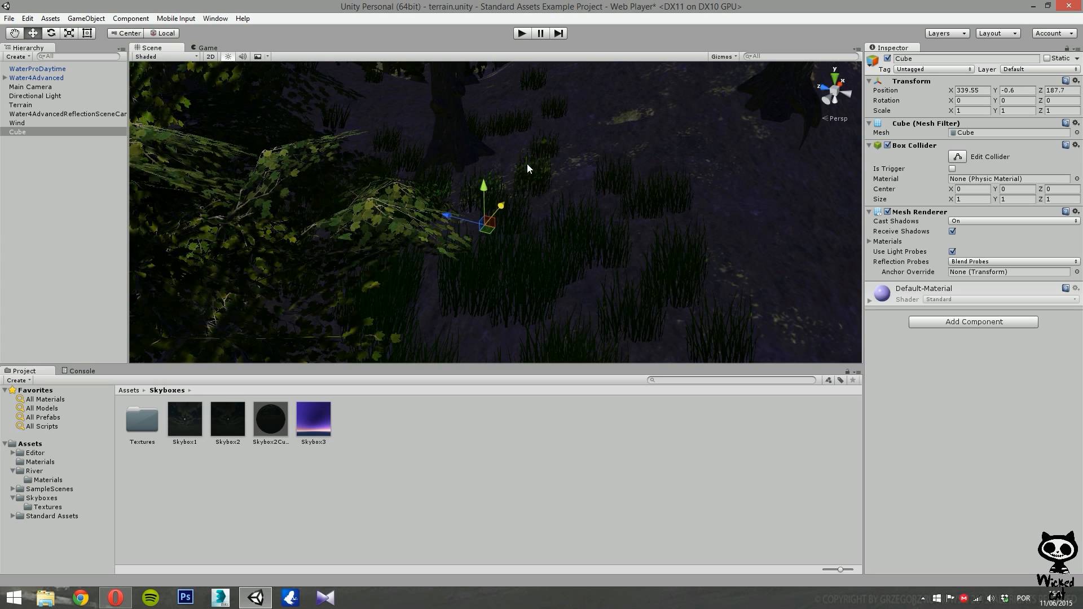
{"action": "mouse_move", "coordinate": [461, 217]}
{"action": "left_mouse_down"}
{"action": "mouse_move", "coordinate": [497, 234]}
{"action": "mouse_move", "coordinate": [536, 206]}
{"action": "mouse_move", "coordinate": [532, 118]}
{"action": "mouse_move", "coordinate": [542, 119]}
{"action": "mouse_move", "coordinate": [482, 179]}
{"action": "mouse_move", "coordinate": [498, 171]}
{"action": "mouse_move", "coordinate": [437, 194]}
{"action": "mouse_move", "coordinate": [493, 223]}
{"action": "mouse_move", "coordinate": [546, 184]}
{"action": "mouse_move", "coordinate": [528, 160]}
{"action": "mouse_move", "coordinate": [552, 121]}
{"action": "mouse_move", "coordinate": [517, 176]}
{"action": "mouse_move", "coordinate": [455, 209]}
{"action": "mouse_move", "coordinate": [423, 254]}
{"action": "mouse_move", "coordinate": [430, 272]}
{"action": "mouse_move", "coordinate": [502, 273]}
{"action": "left_mouse_up"}
{"action": "left_click", "coordinate": [17, 132]}
{"action": "mouse_move", "coordinate": [507, 203]}
{"action": "left_mouse_down"}
{"action": "mouse_move", "coordinate": [505, 145]}
{"action": "mouse_move", "coordinate": [524, 215]}
{"action": "left_mouse_up"}
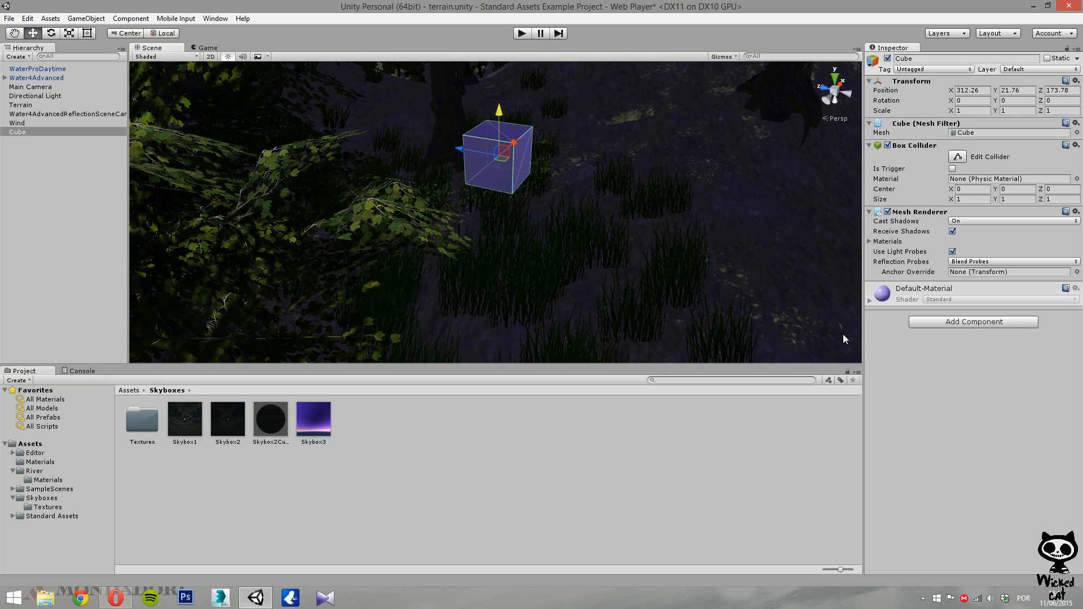
Add a Wind Zone component to the cube and set its mode to Spherical.
{"action": "left_click", "coordinate": [972, 322]}
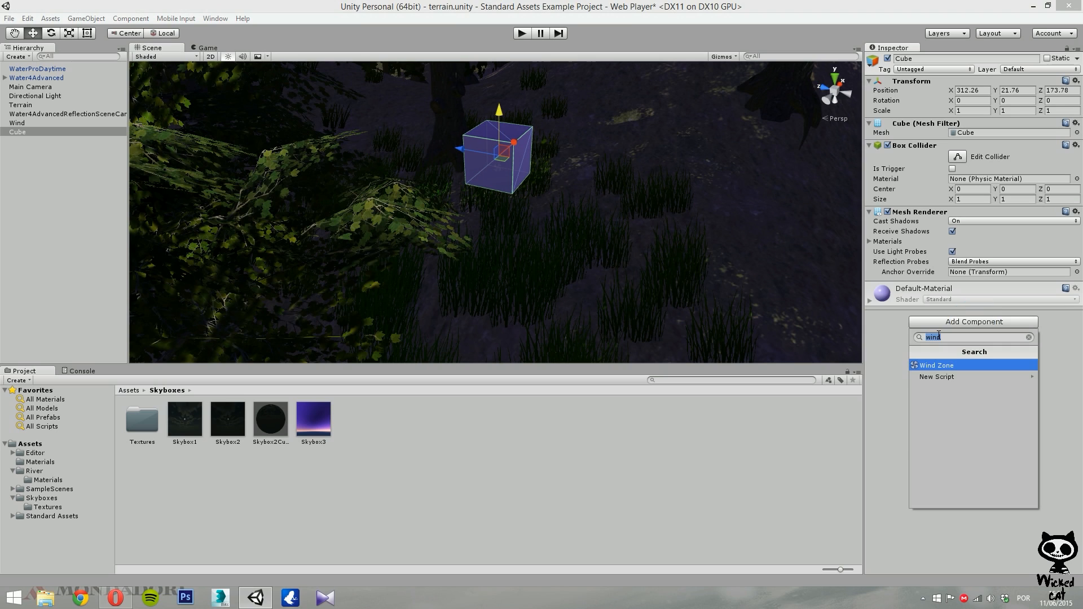
{"action": "left_click", "coordinate": [943, 363]}
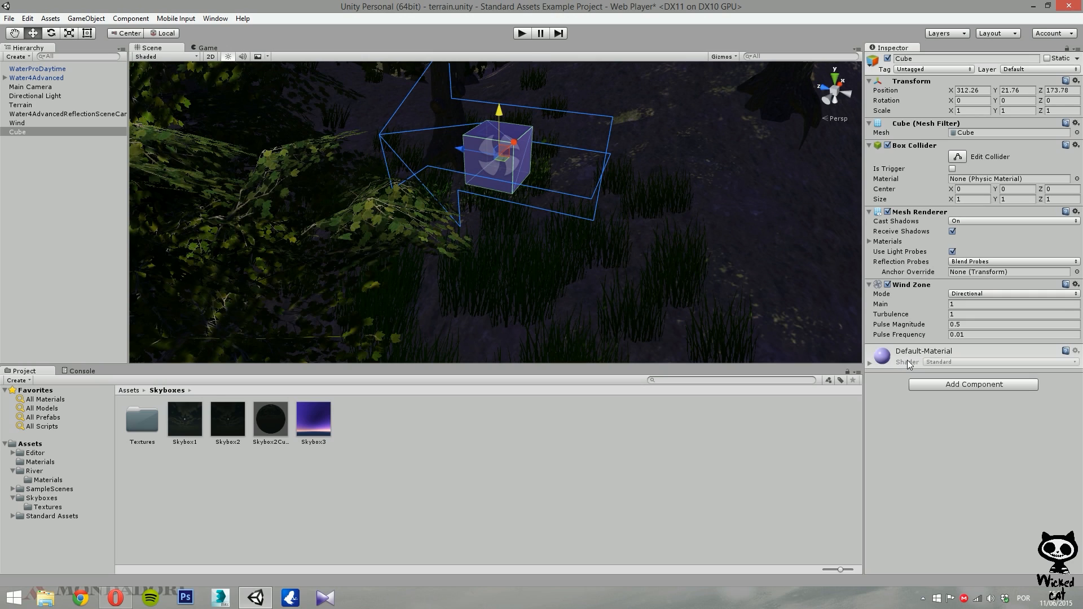
{"action": "left_click", "coordinate": [981, 294]}
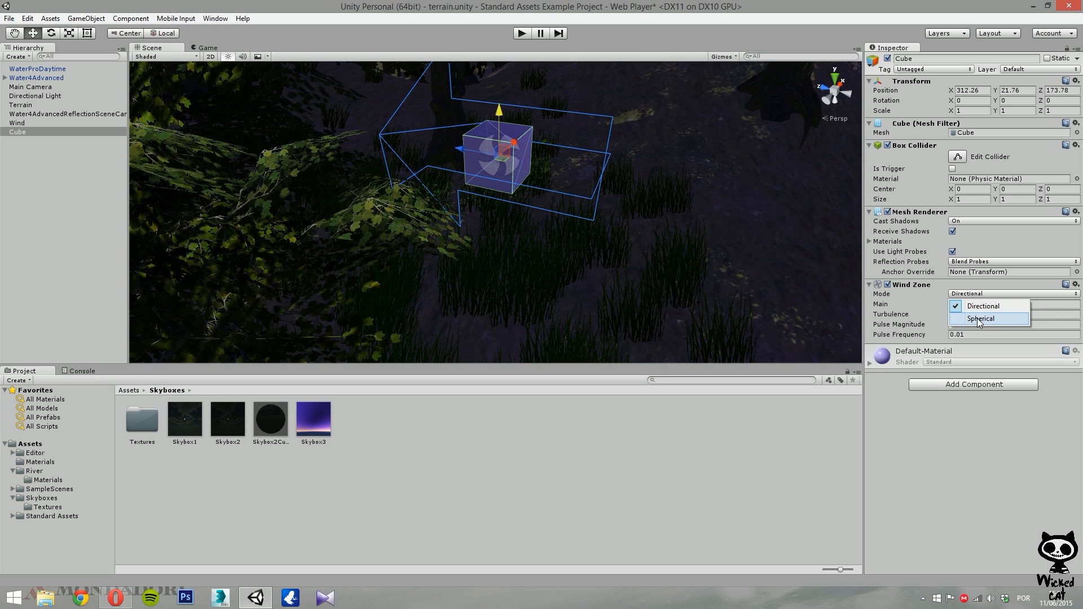
{"action": "left_click", "coordinate": [975, 319]}
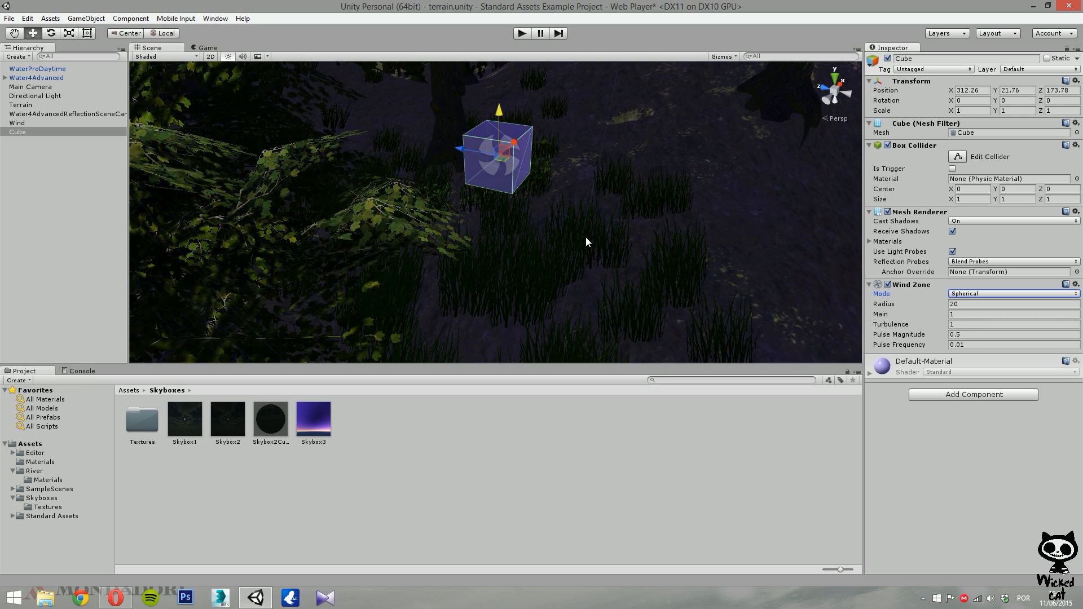
Reduce the cube's spherical wind zone to a radius of 7.
{"action": "right_click_drag", "start_coordinate": [544, 229], "coordinate": [567, 251]}
{"action": "key", "text": "s"}
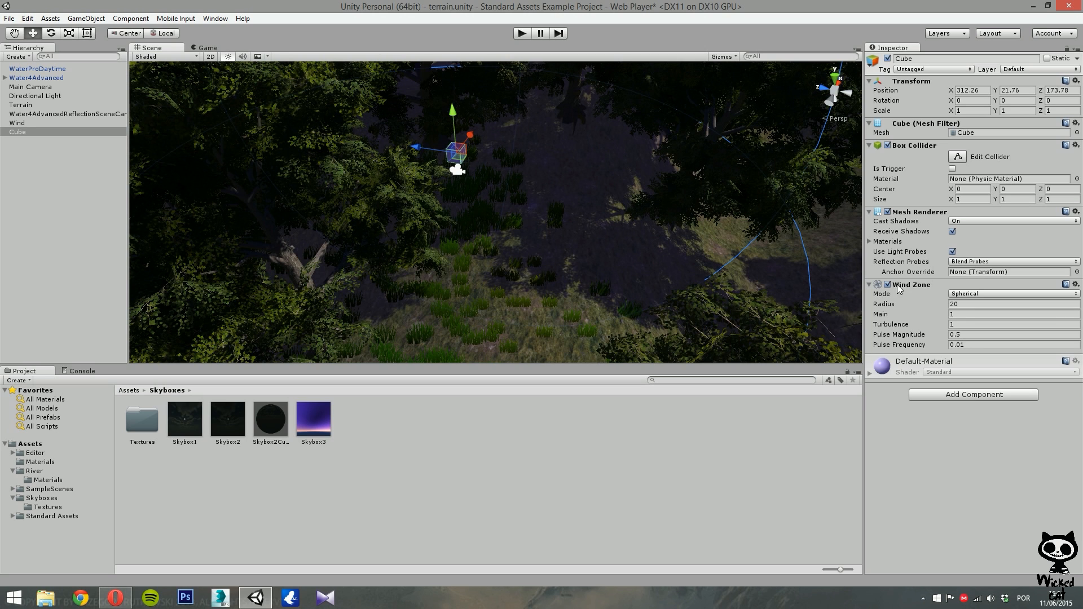
{"action": "left_click_drag", "start_coordinate": [917, 303], "coordinate": [693, 312]}
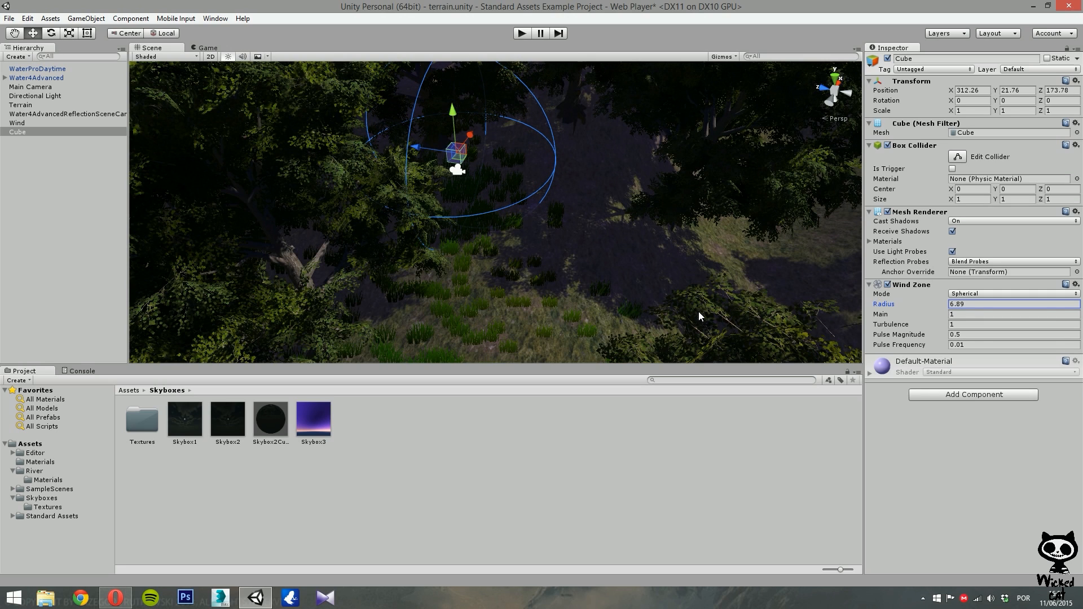
{"action": "left_click", "coordinate": [922, 313]}
{"action": "type", "text": "7"}
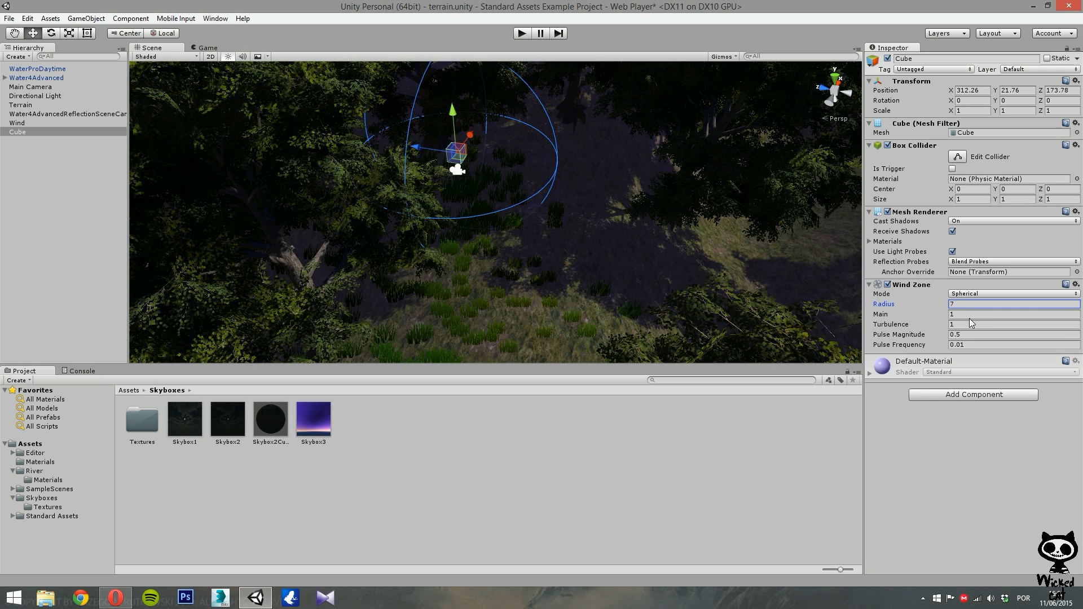
Set the cube's wind zone to Main 3, Turbulence 5, Pulse Magnitude 0.1 and Pulse Frequency 1.
{"action": "left_click", "coordinate": [960, 313]}
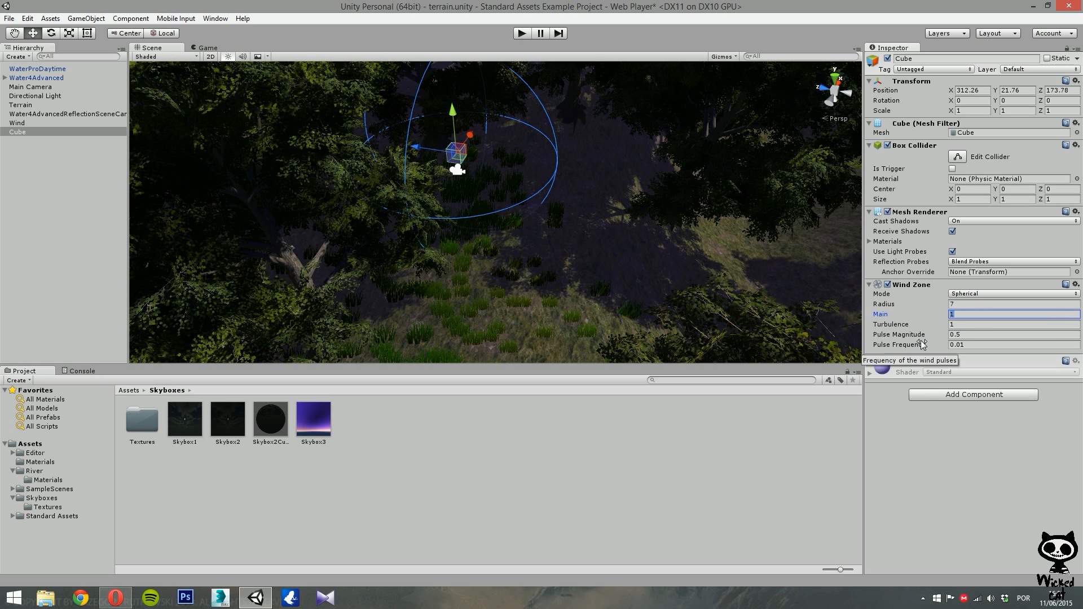
{"action": "type", "text": "3"}
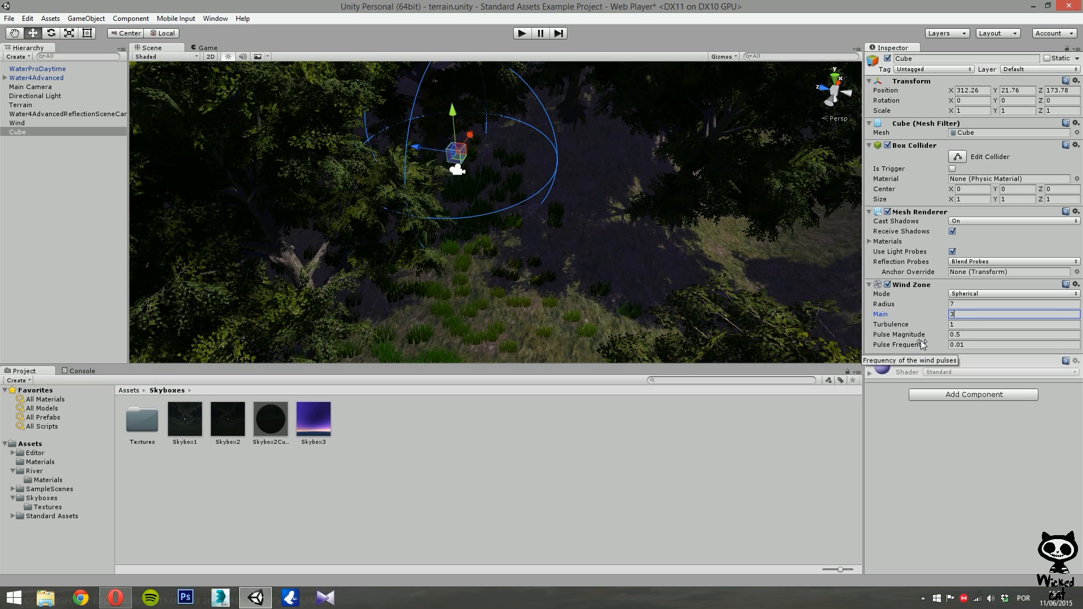
{"action": "key", "text": "Tab"}
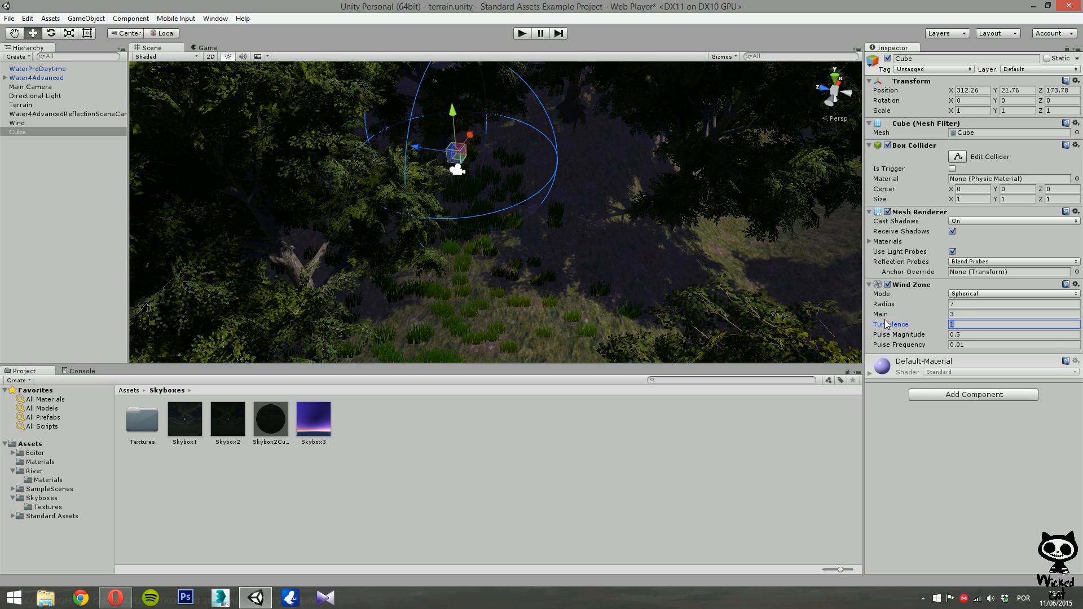
{"action": "type", "text": "5"}
{"action": "left_click", "coordinate": [988, 333]}
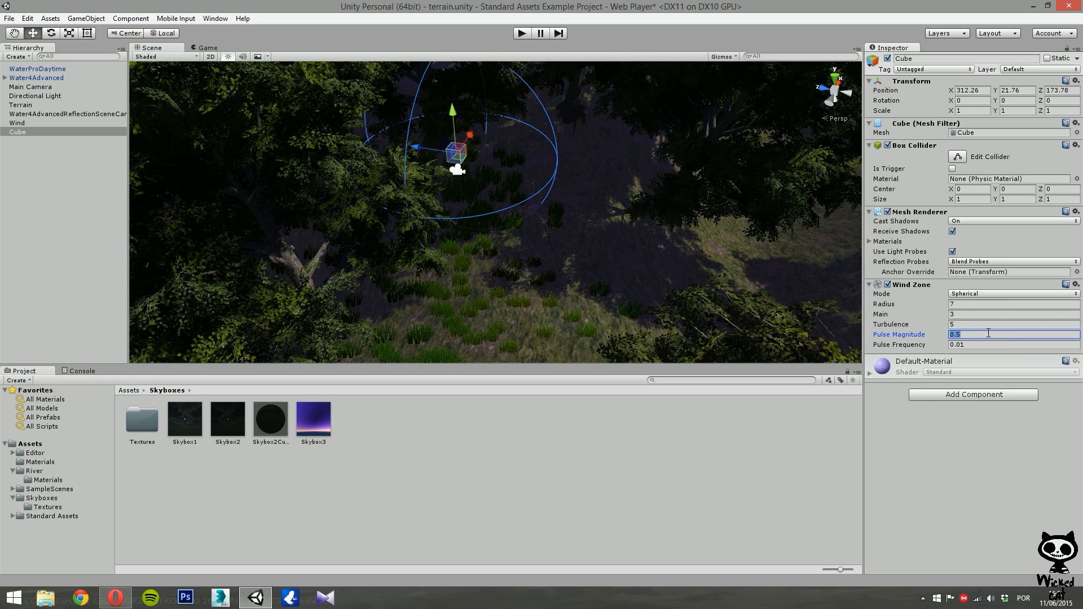
{"action": "type", "text": "0"}
{"action": "left_click", "coordinate": [993, 343]}
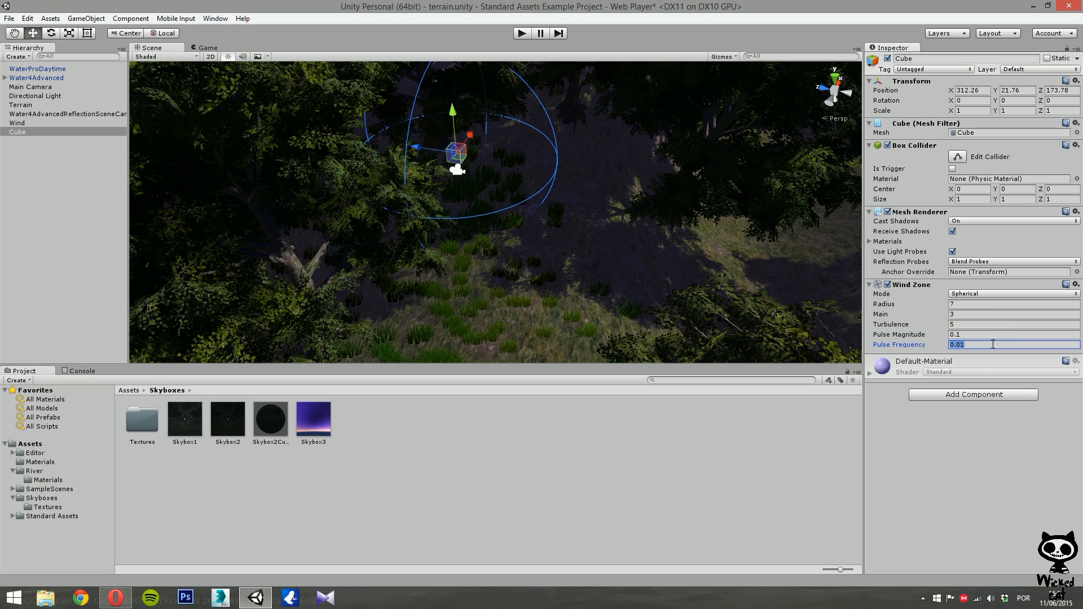
{"action": "type", "text": "1"}
Play the scene in the Game view and watch how the wind affects the foliage around the cube.
{"action": "right_click_drag", "start_coordinate": [504, 196], "coordinate": [475, 207]}
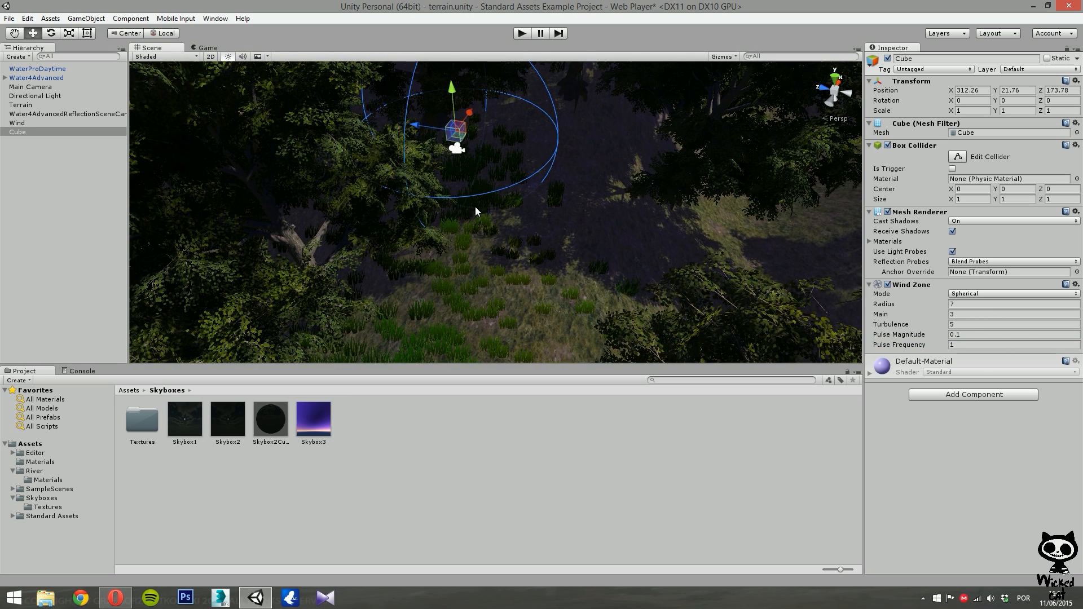
{"action": "left_click", "coordinate": [219, 48]}
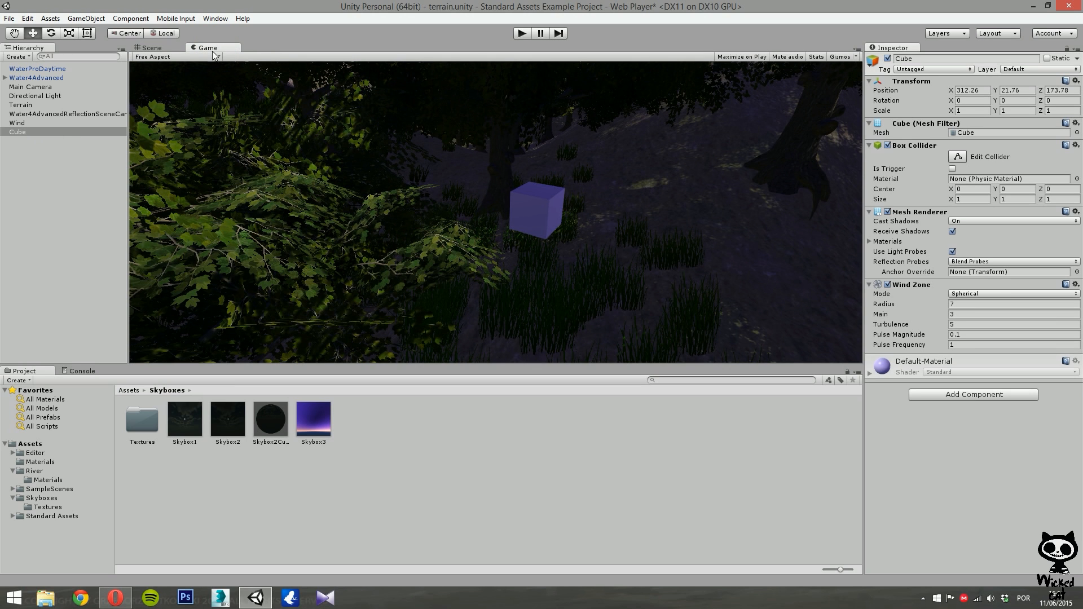
{"action": "left_click", "coordinate": [144, 48]}
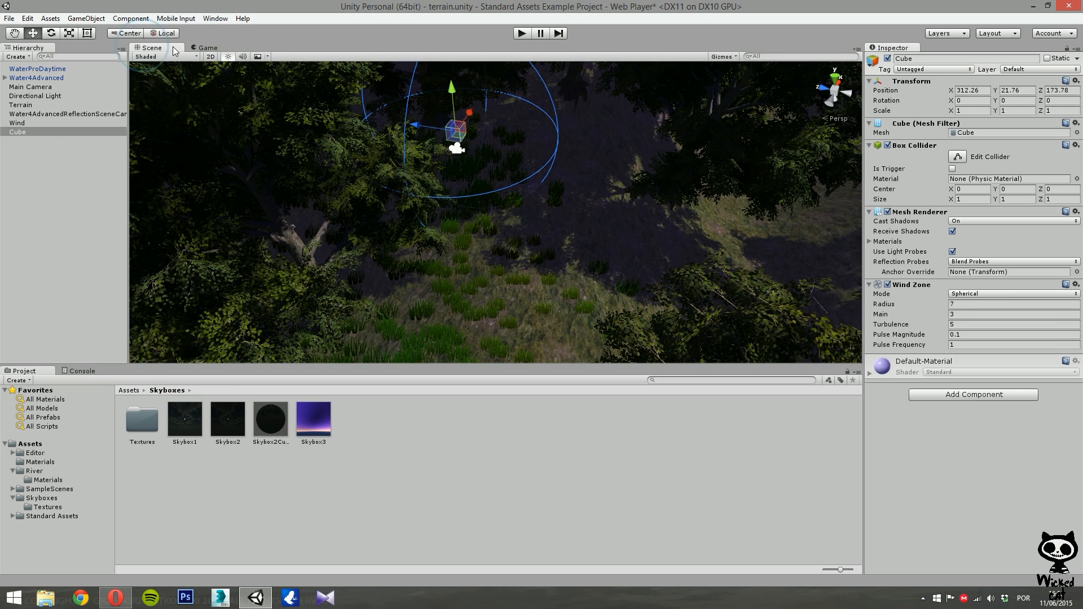
{"action": "left_click", "coordinate": [203, 47]}
{"action": "left_click", "coordinate": [521, 33]}
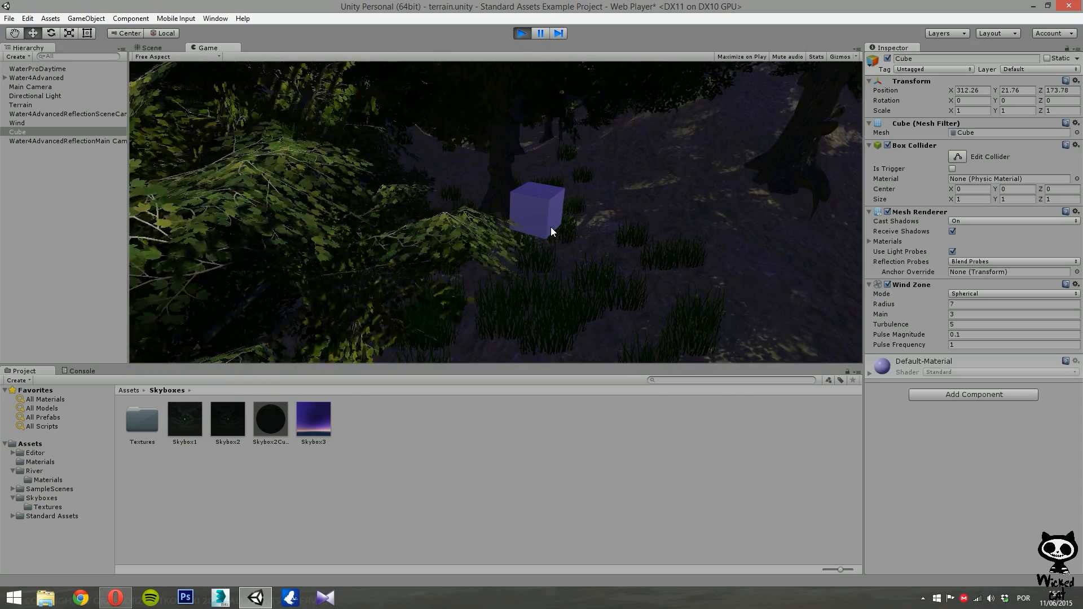
Move the cube's wind zone around in the Scene view while the scene is playing.
{"action": "left_click", "coordinate": [151, 47]}
{"action": "left_click_drag", "start_coordinate": [469, 113], "coordinate": [565, 122]}
{"action": "left_click_drag", "start_coordinate": [385, 103], "coordinate": [459, 134]}
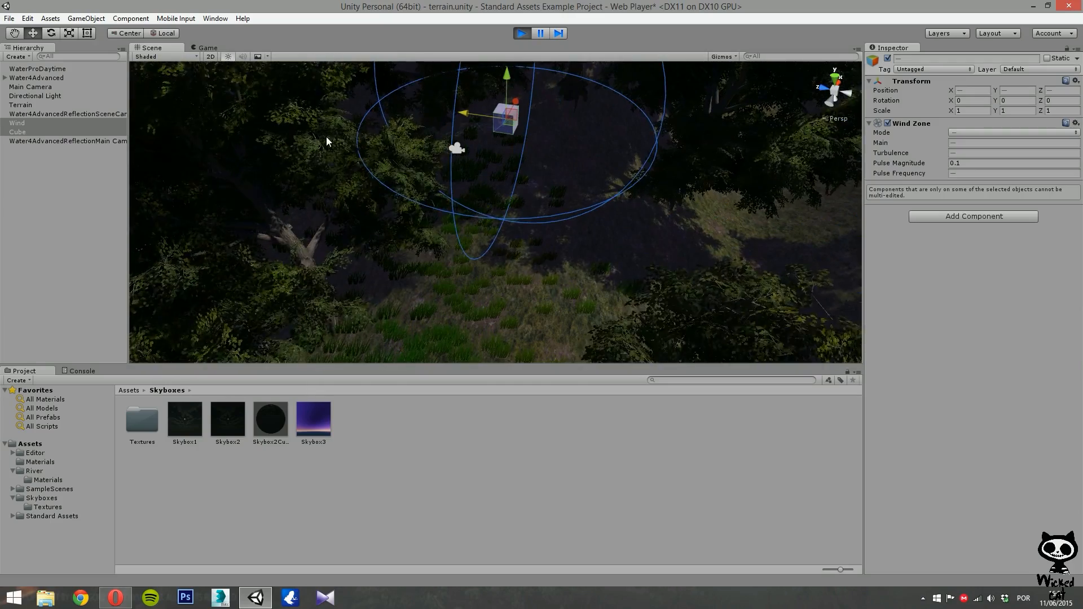
Stop the playback and deactivate the directional Wind object.
{"action": "left_click", "coordinate": [99, 176]}
{"action": "left_click", "coordinate": [17, 123]}
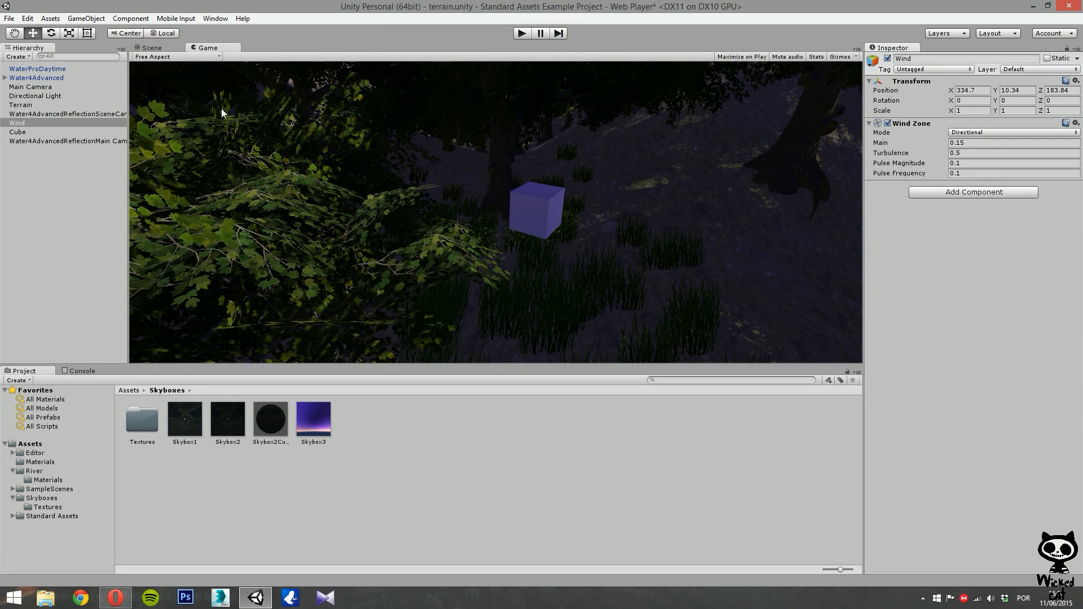
{"action": "left_click", "coordinate": [888, 59]}
Play the scene again and move the cube in the Scene view to about X 302, Z 167.
{"action": "left_click", "coordinate": [18, 132]}
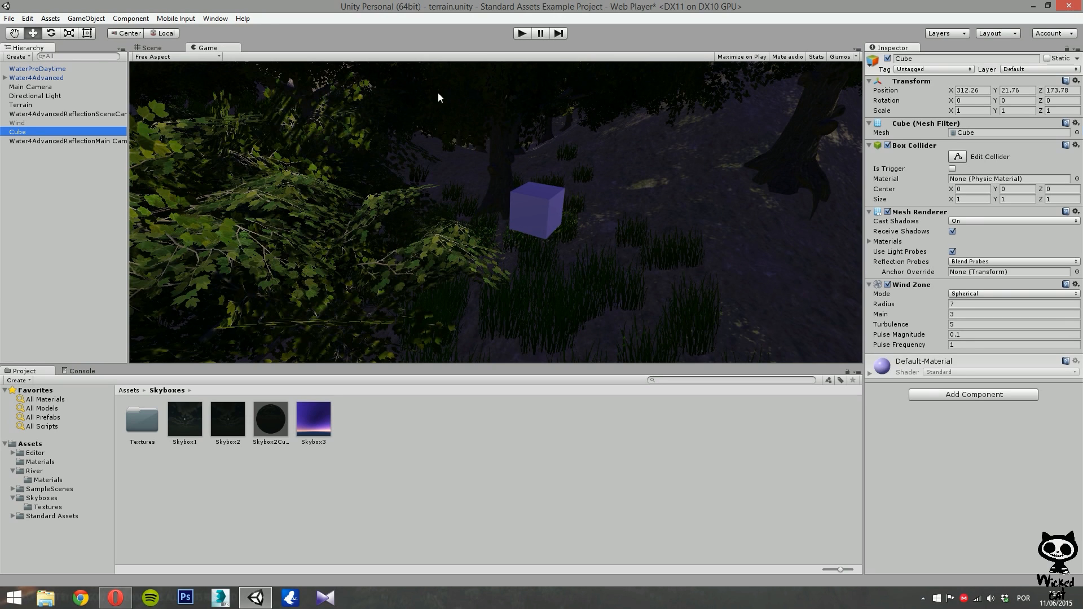
{"action": "left_click", "coordinate": [521, 33]}
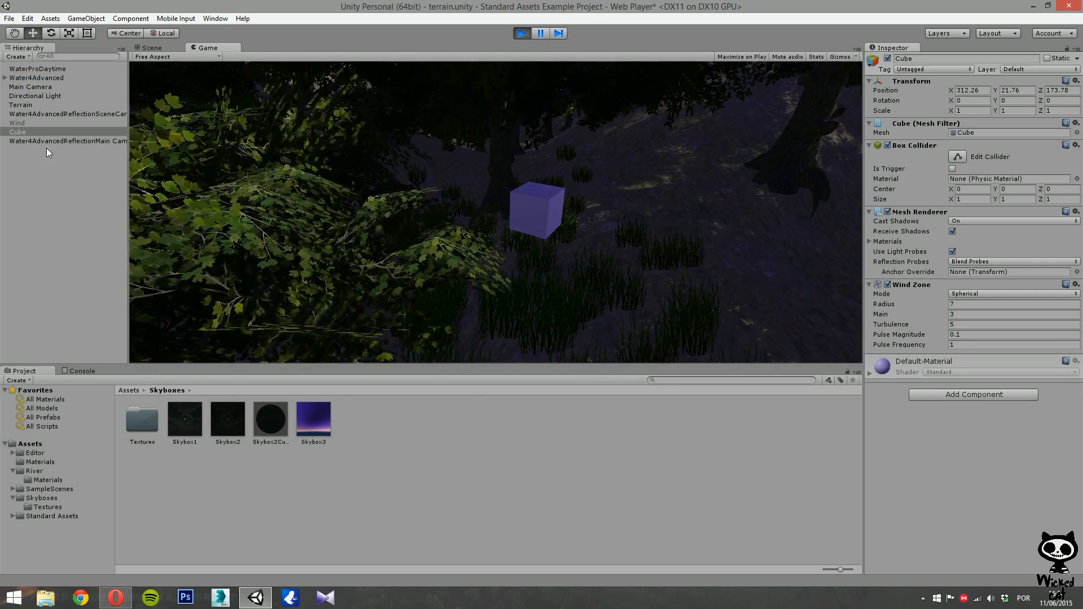
{"action": "left_click", "coordinate": [150, 48]}
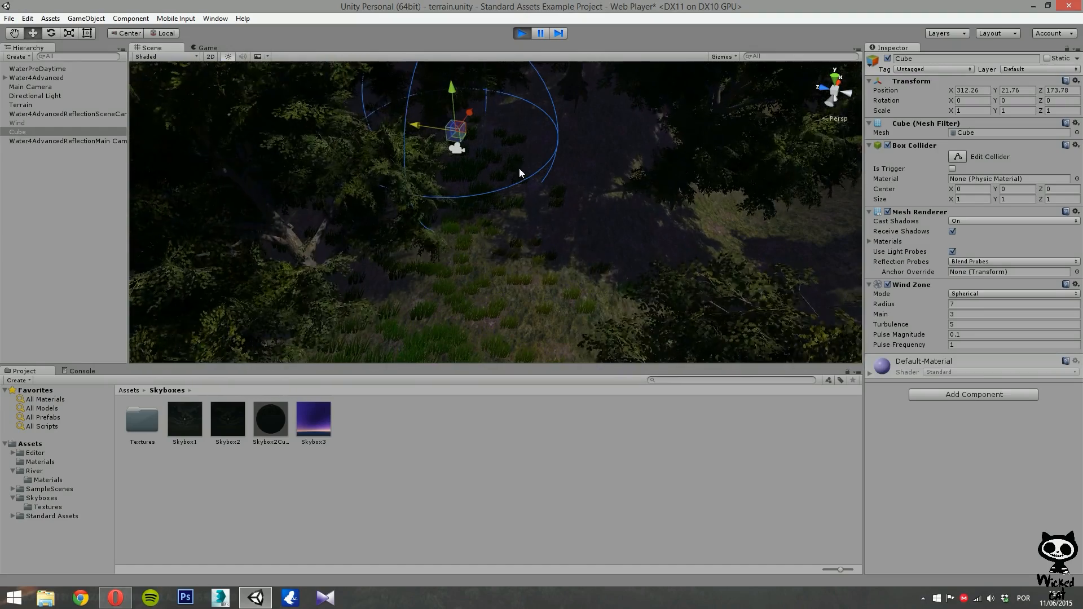
{"action": "left_click_drag", "start_coordinate": [469, 112], "coordinate": [395, 169]}
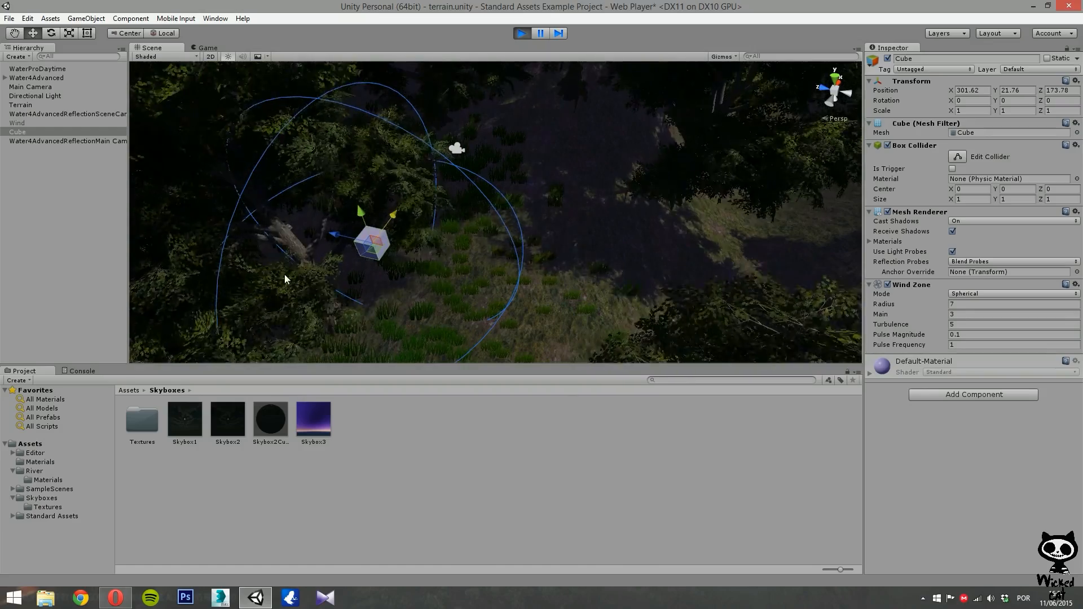
{"action": "left_click_drag", "start_coordinate": [335, 234], "coordinate": [445, 260]}
Move the cube among the dense trees to about X 315, Z 219 while the scene keeps playing.
{"action": "left_click_drag", "start_coordinate": [592, 220], "coordinate": [586, 238], "text": "alt"}
{"action": "key", "text": "s"}
{"action": "right_click_drag", "start_coordinate": [585, 238], "coordinate": [582, 246]}
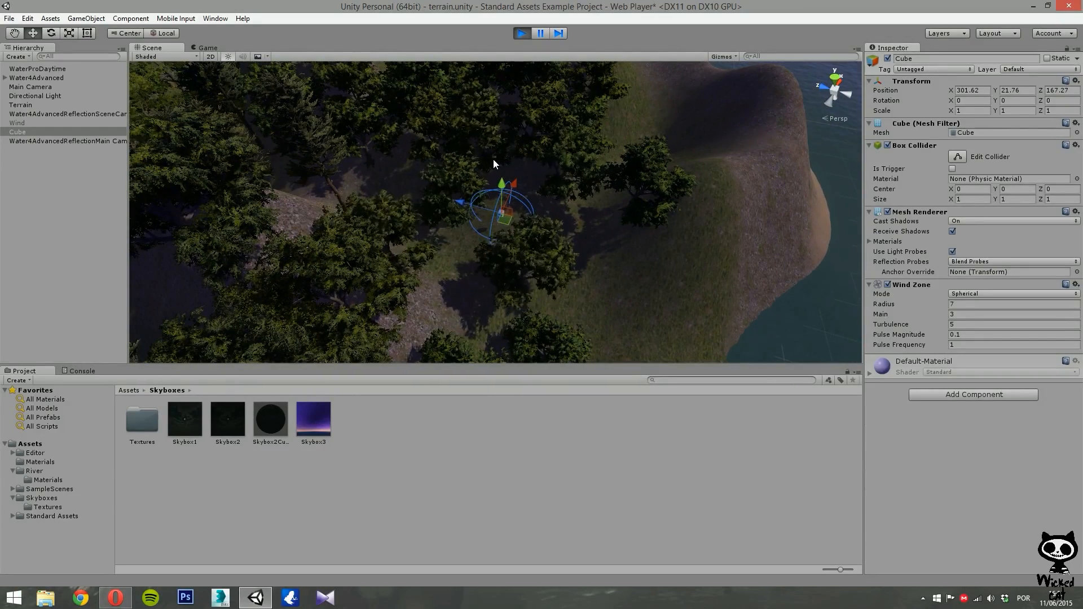
{"action": "left_click_drag", "start_coordinate": [518, 177], "coordinate": [531, 160]}
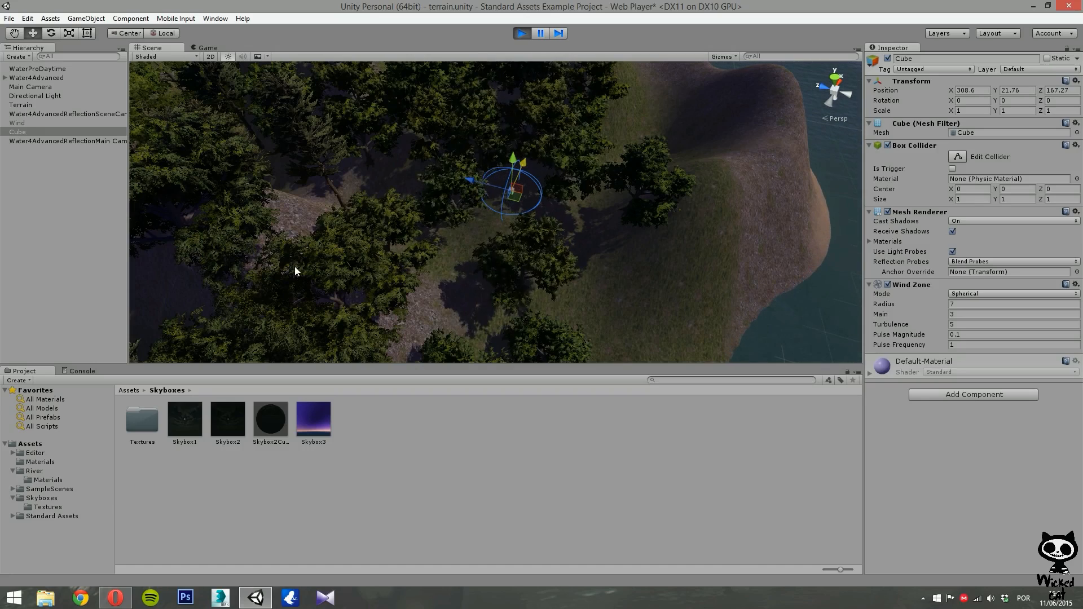
{"action": "left_click_drag", "start_coordinate": [403, 169], "coordinate": [263, 134]}
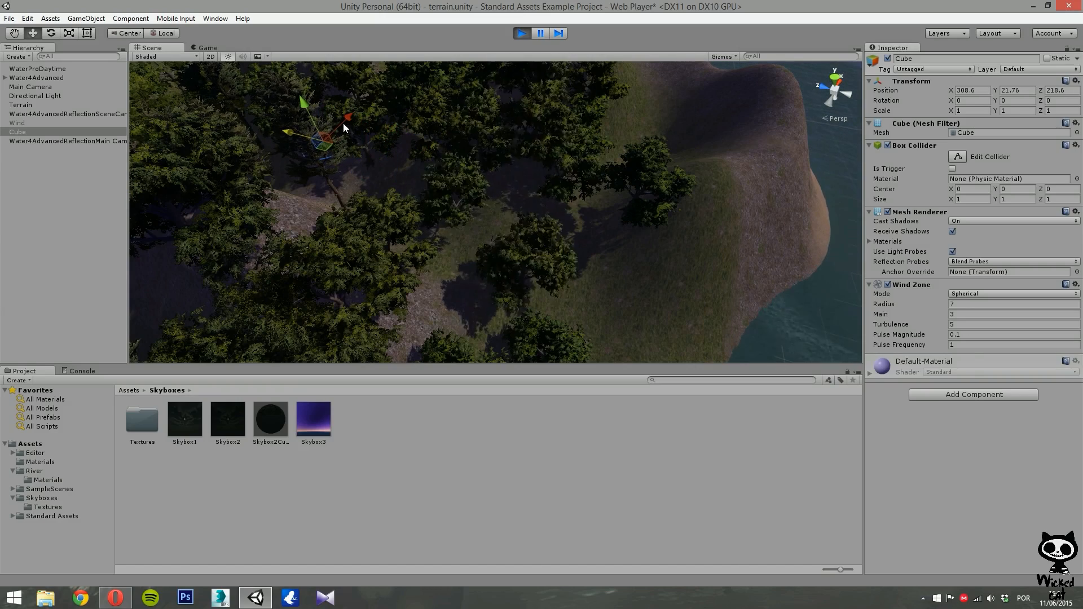
{"action": "left_click_drag", "start_coordinate": [342, 120], "coordinate": [359, 106]}
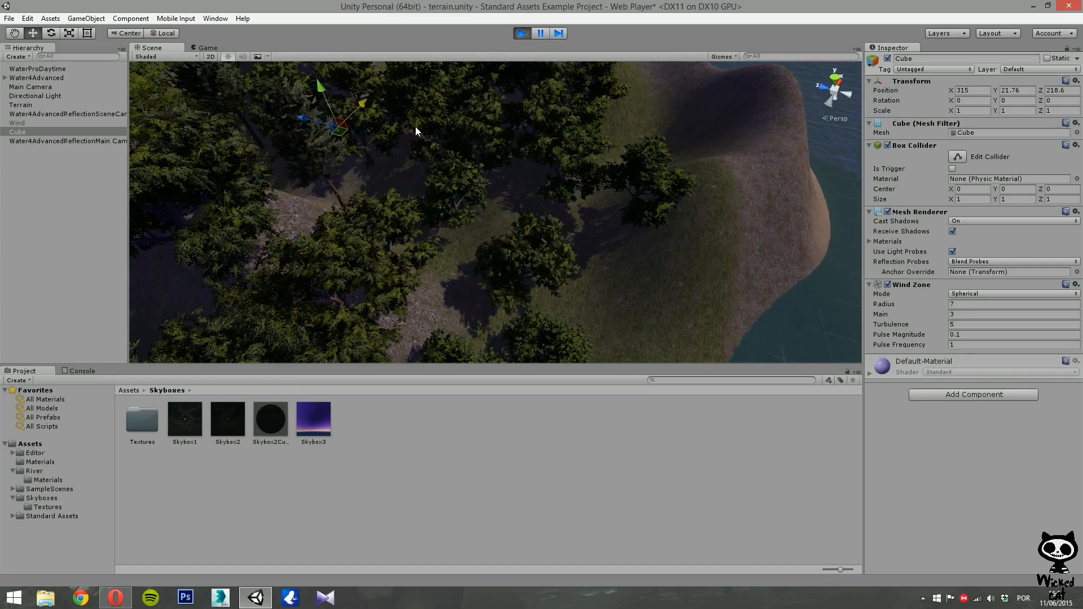
{"action": "left_click_drag", "start_coordinate": [476, 165], "coordinate": [407, 119], "text": "alt"}
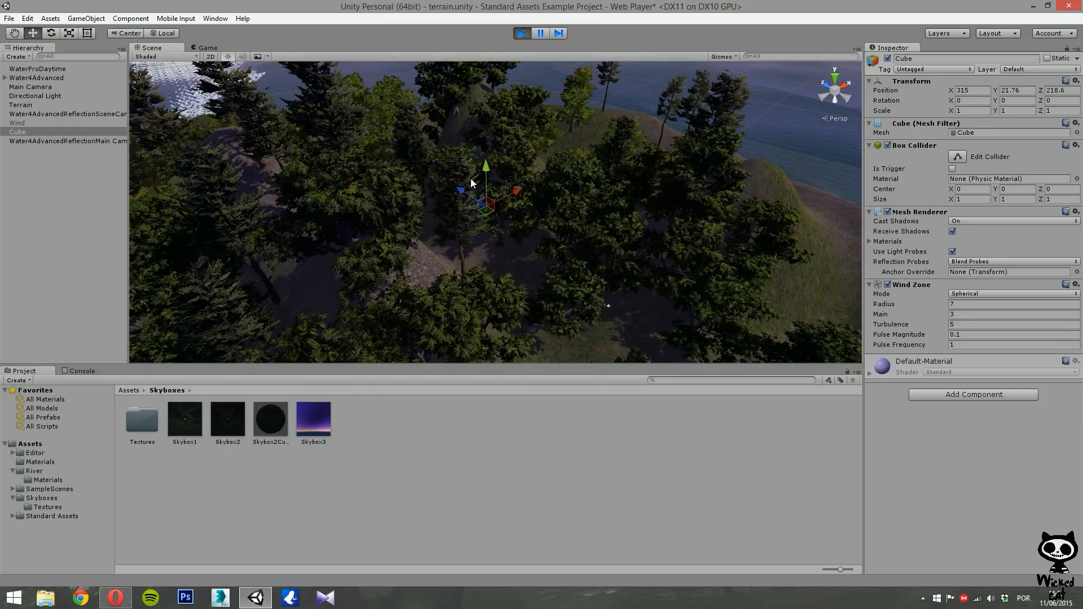
Move and raise the cube among the trees to about X 297, Y 42, Z 240 while the scene keeps playing.
{"action": "left_click_drag", "start_coordinate": [459, 190], "coordinate": [401, 176]}
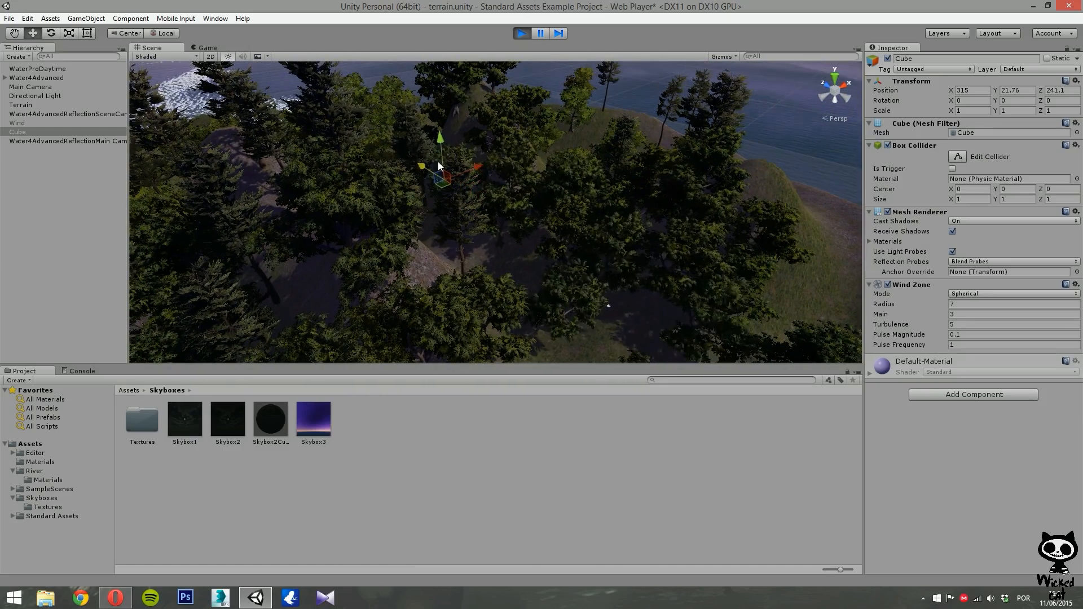
{"action": "left_click_drag", "start_coordinate": [440, 143], "coordinate": [440, 88]}
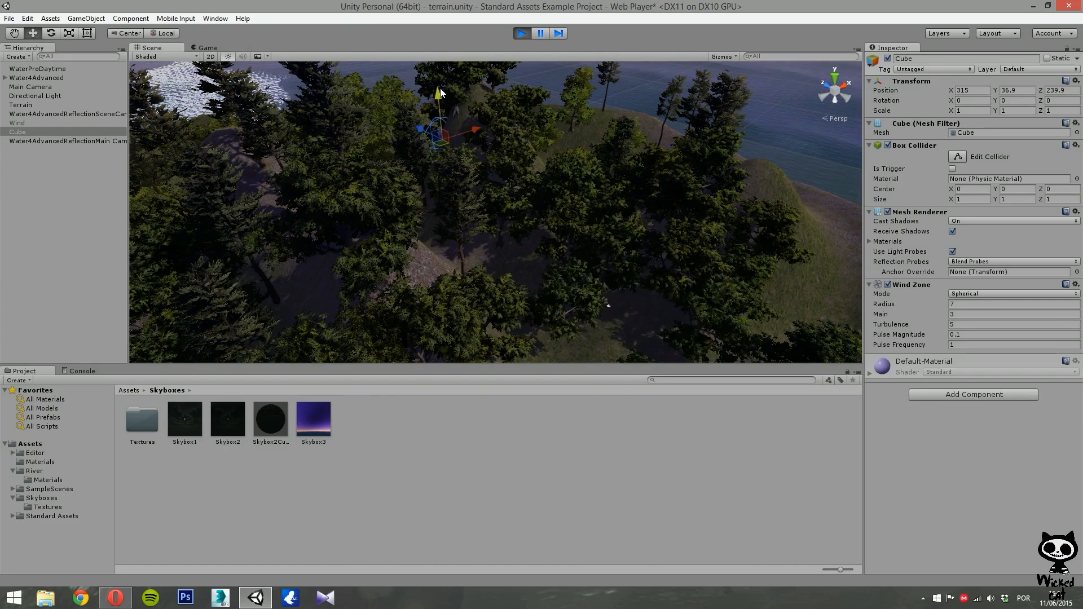
{"action": "left_click_drag", "start_coordinate": [475, 120], "coordinate": [427, 123]}
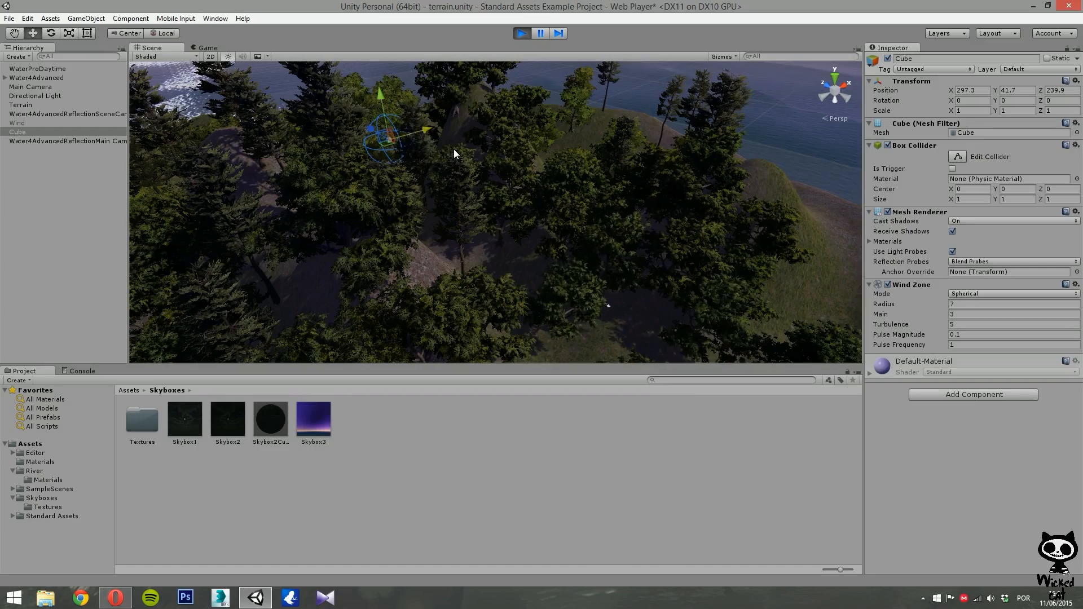
Open the Radius value of the cube's spherical wind zone for editing.
{"action": "left_click_drag", "start_coordinate": [416, 164], "coordinate": [564, 243], "text": "alt"}
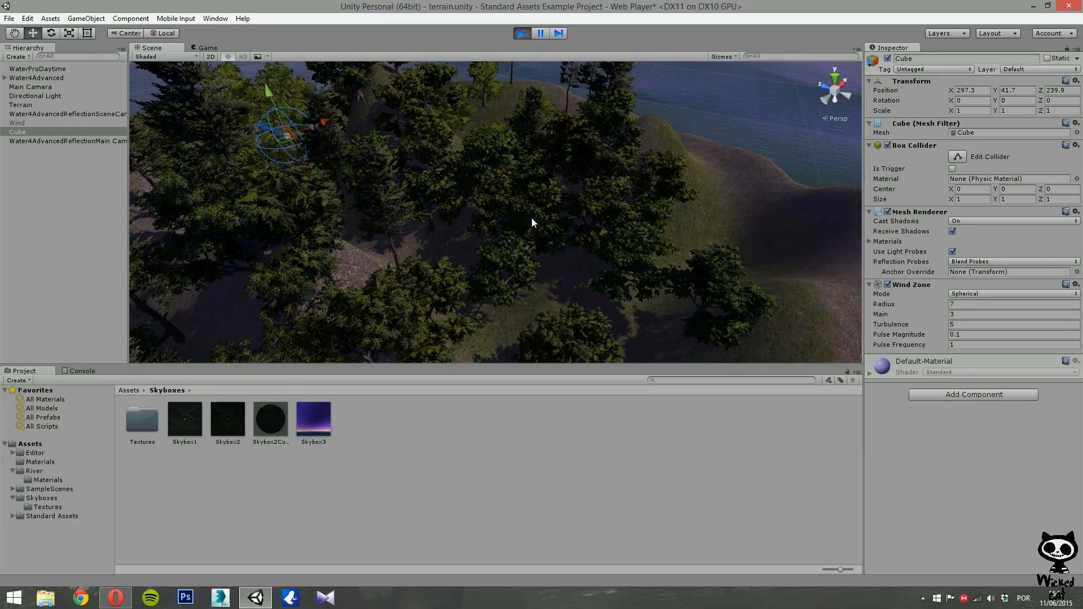
{"action": "left_click_drag", "start_coordinate": [360, 178], "coordinate": [495, 251], "text": "alt"}
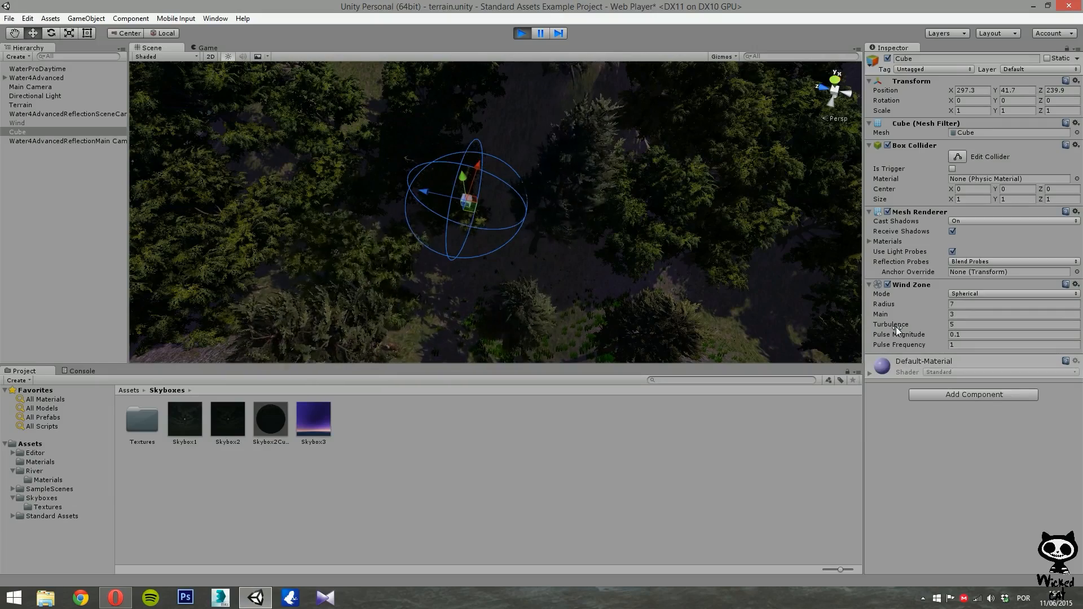
{"action": "left_click", "coordinate": [963, 305]}
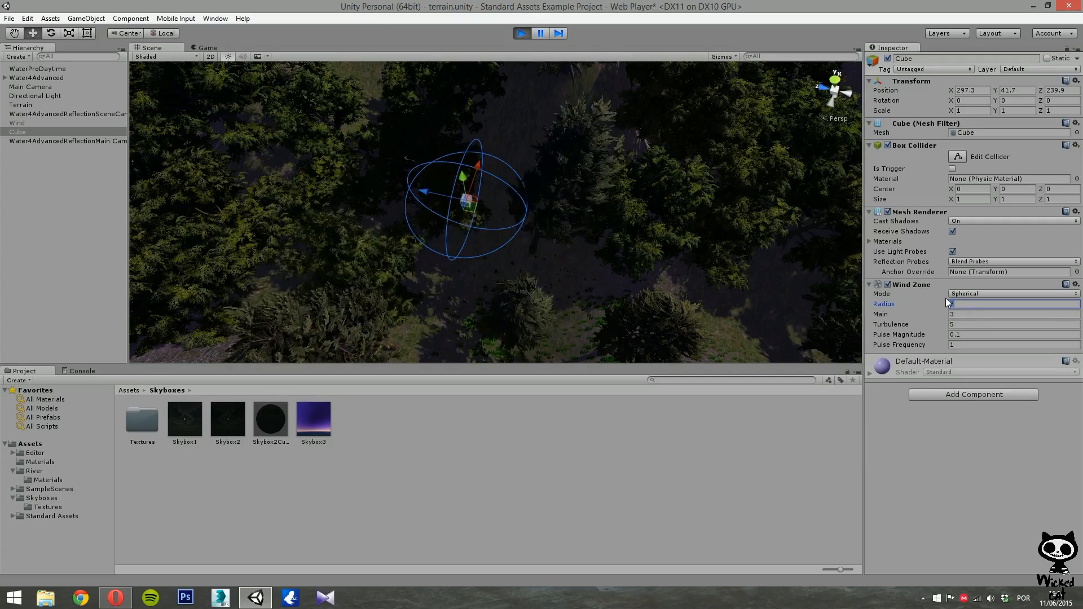